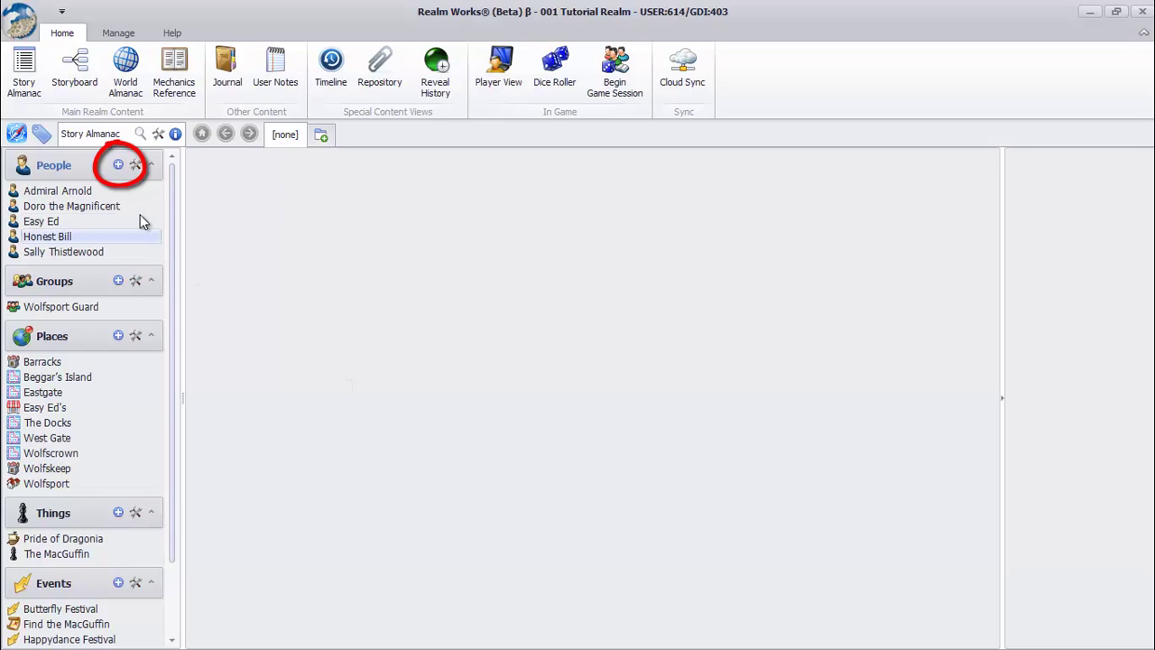
Create a new Individual topic in the People family.
left_click(118, 168)
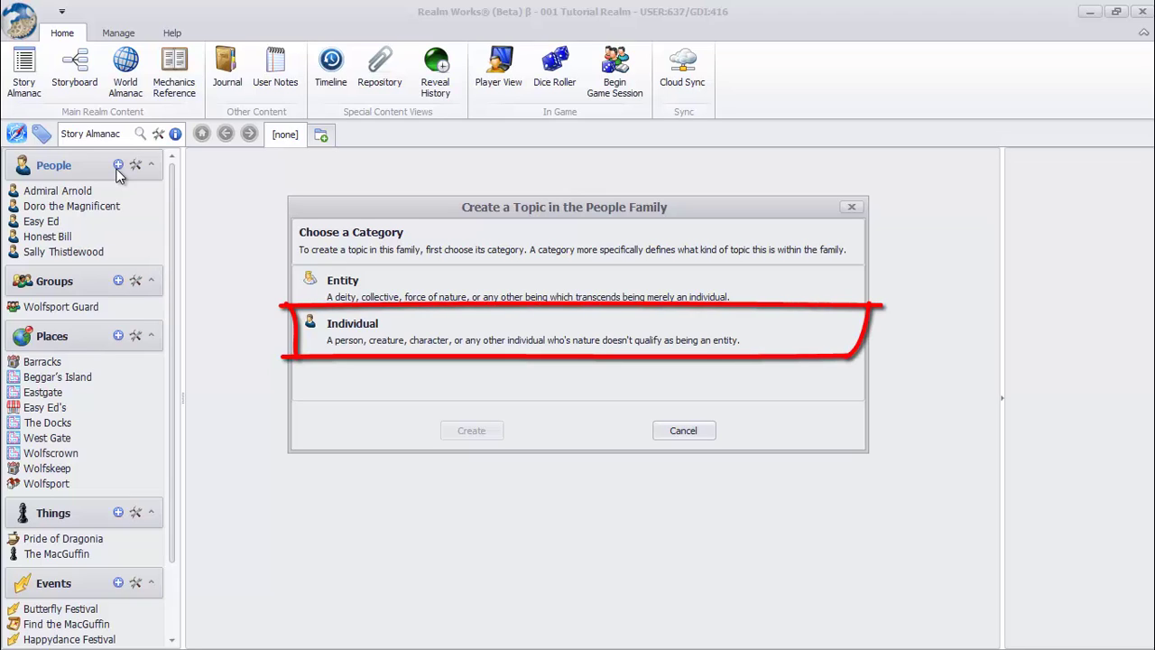
left_click(388, 330)
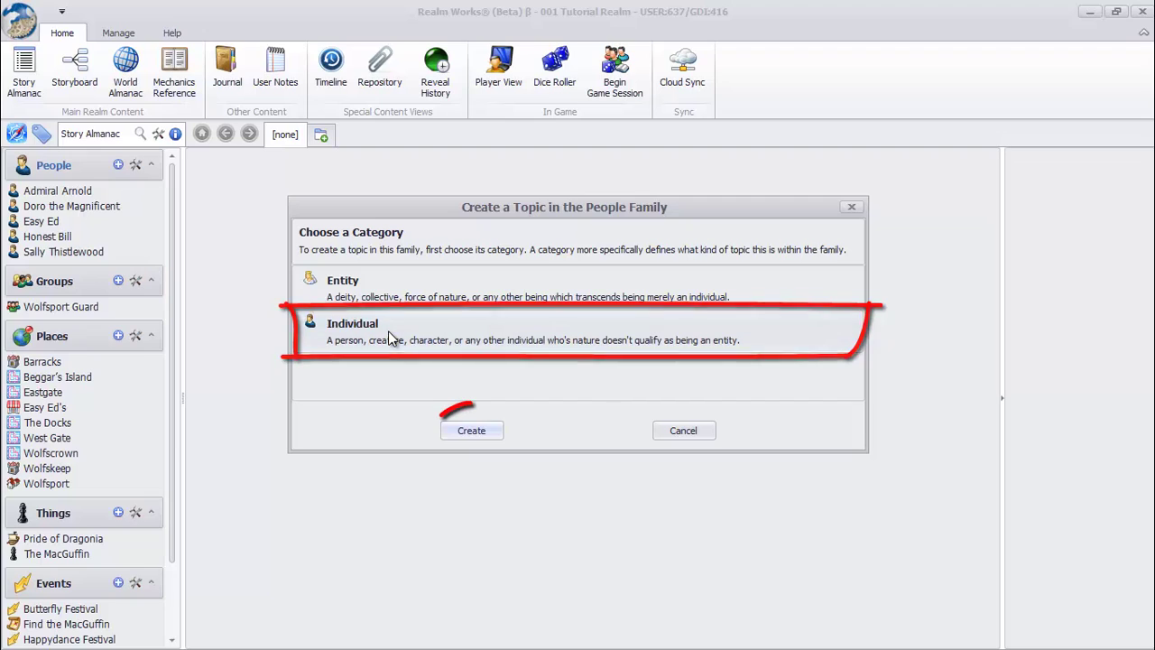
left_click(476, 427)
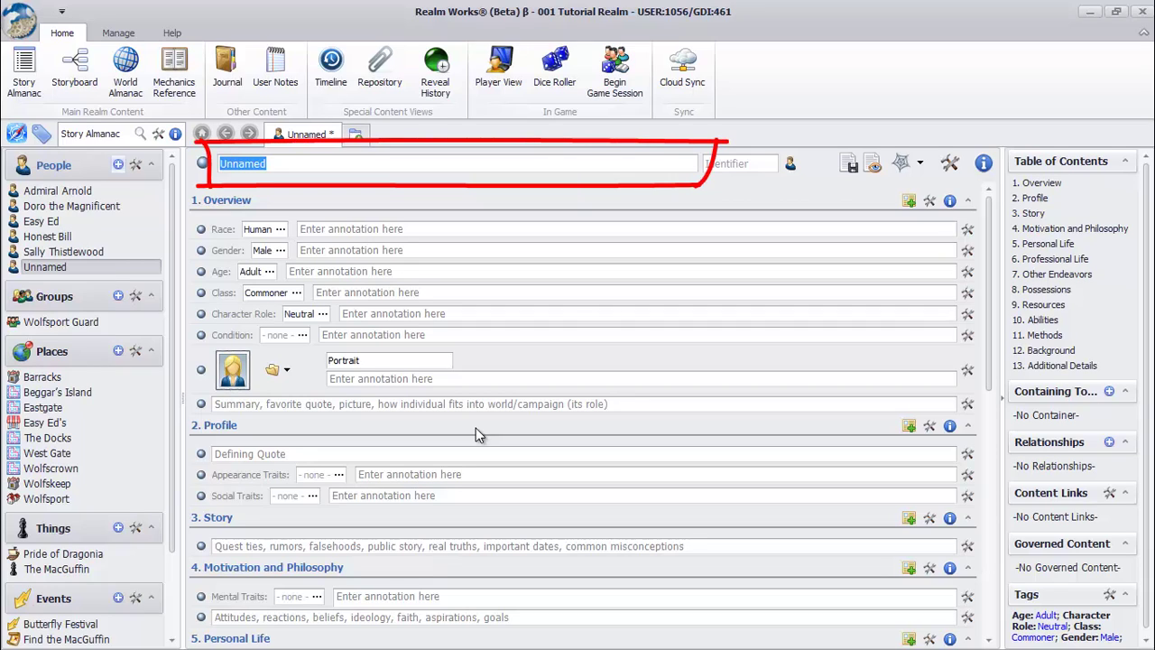
Name the new person topic 'Happy Hannah', save it, and leave edit mode.
type("Hapo")
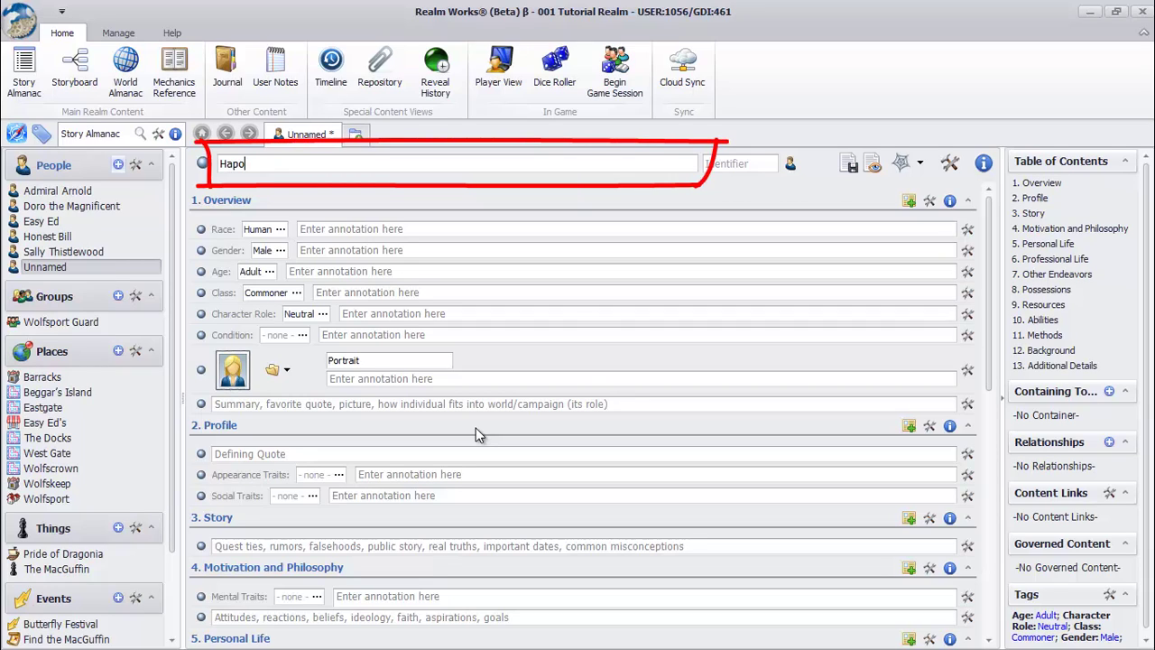
key("BackSpace")
type("py Hannah")
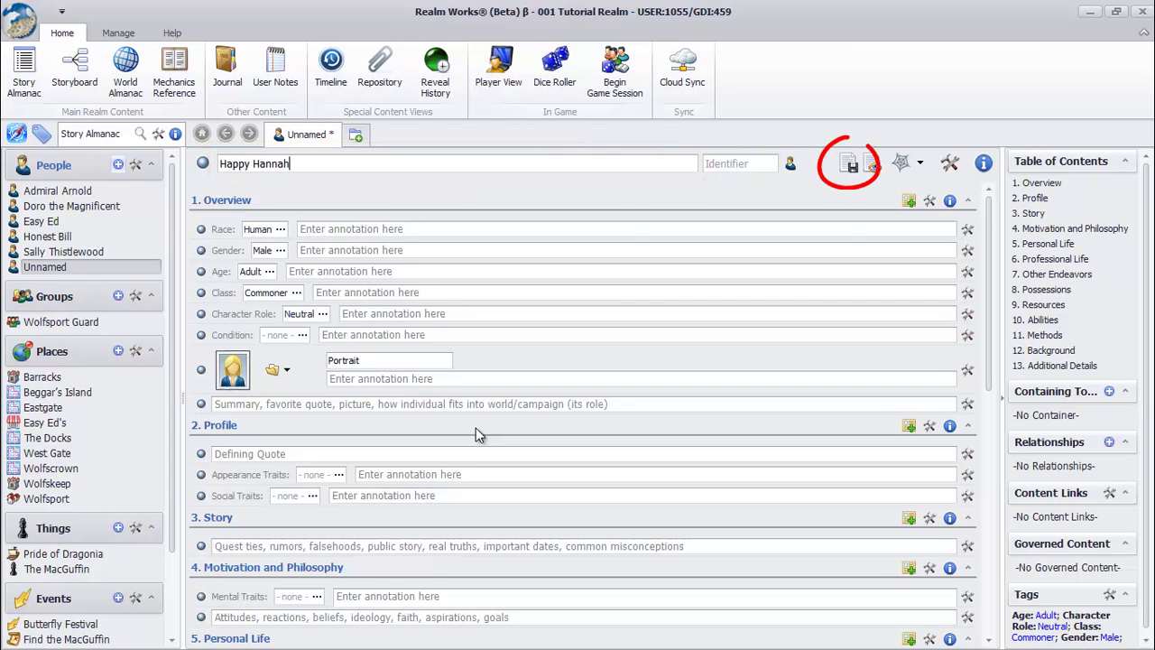
key("ctrl+s")
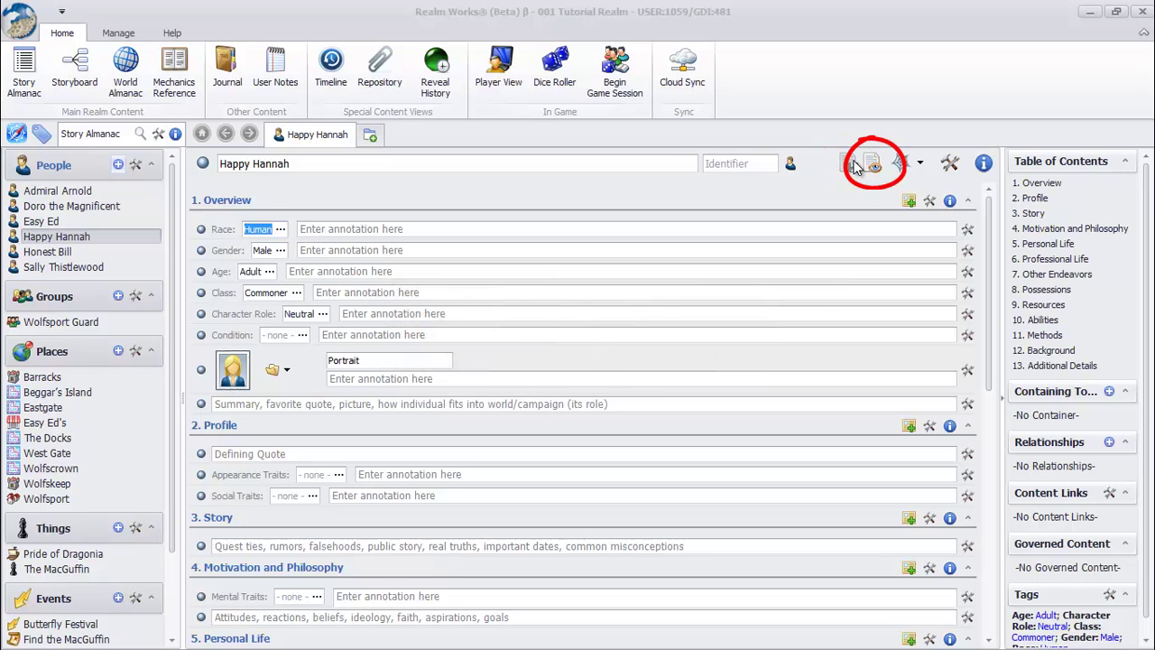
left_click(873, 164)
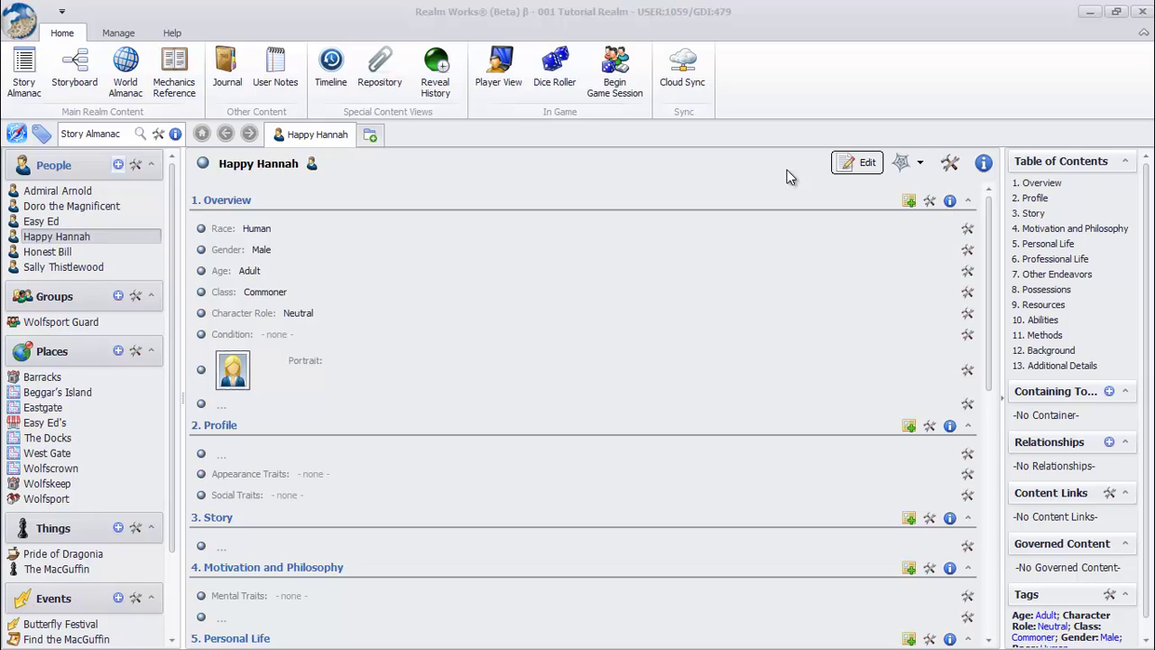
Put Happy Hannah's topic back into edit mode and change her Gender tag to Female.
left_click(787, 176)
left_click(872, 166)
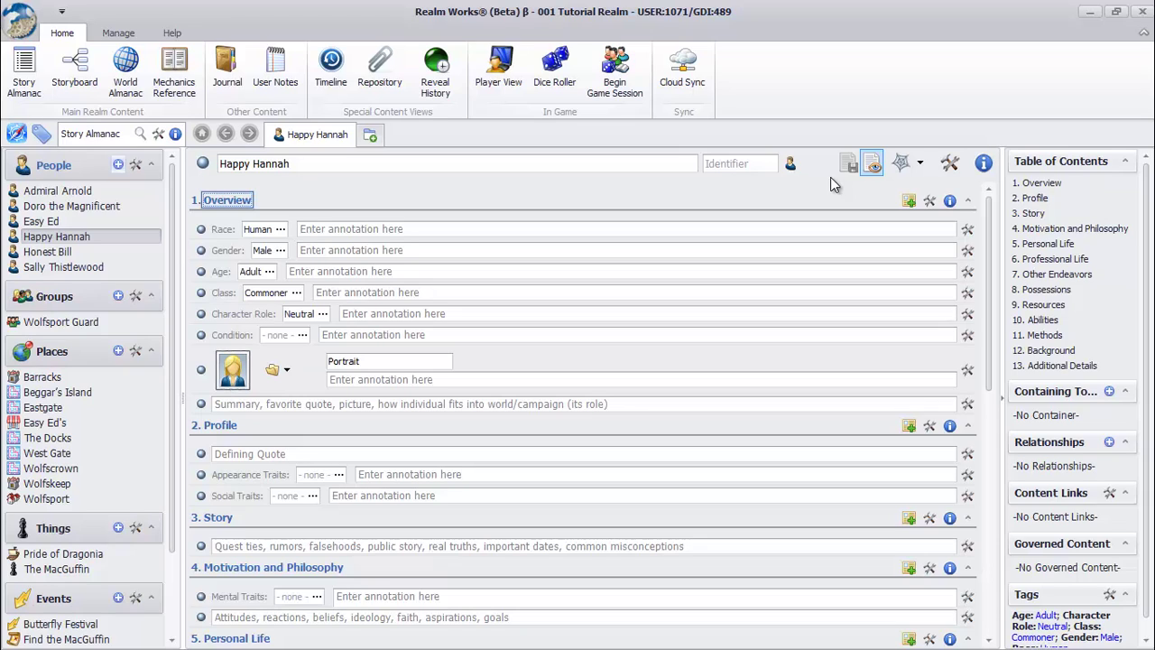
left_click(281, 251)
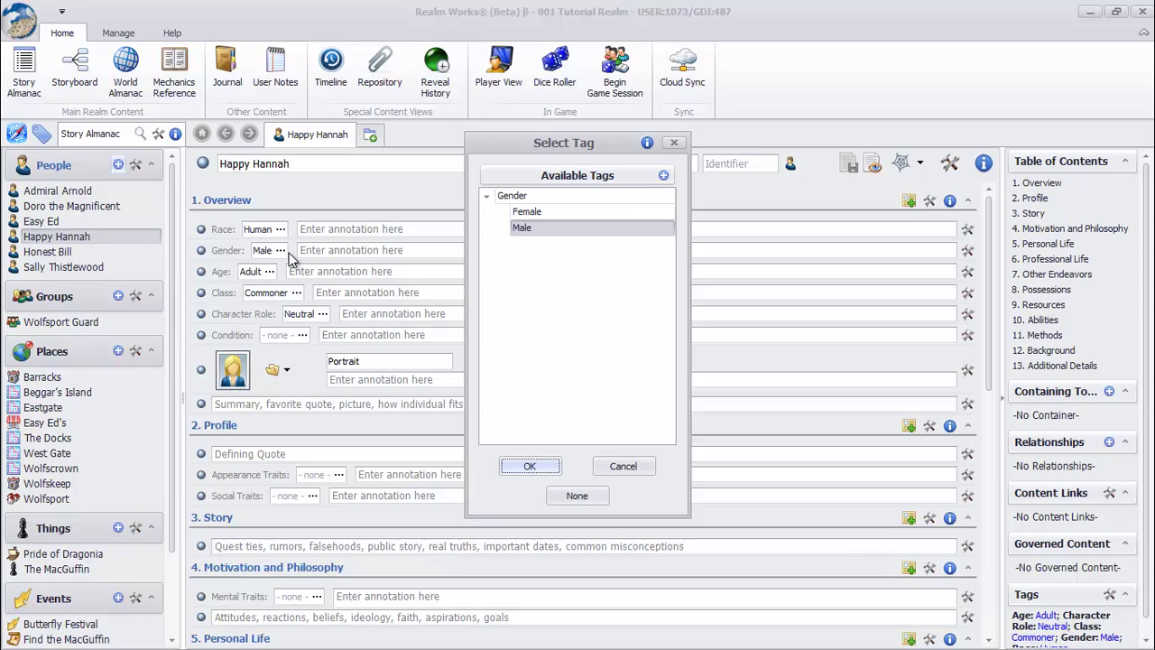
left_click(539, 213)
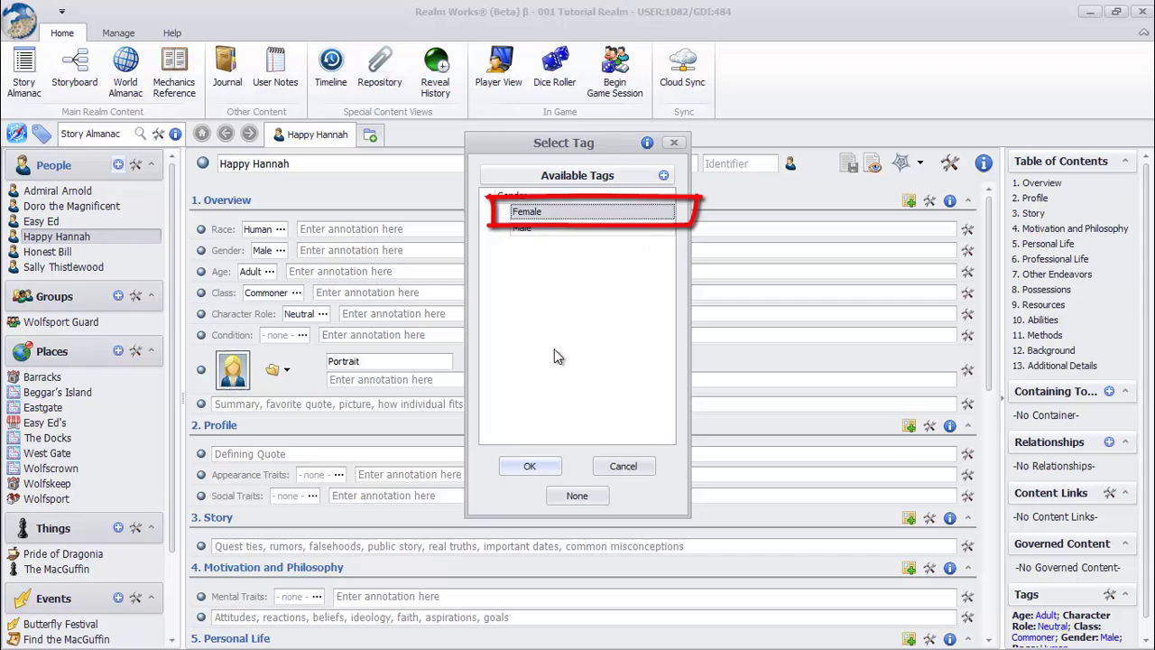
left_click(531, 468)
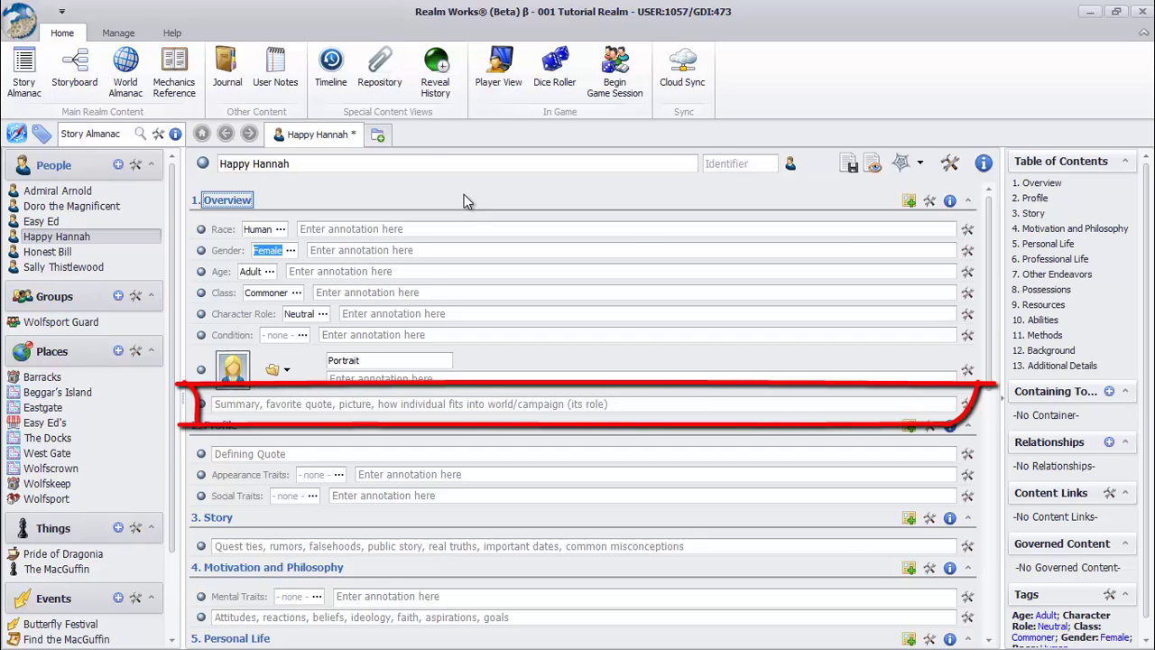
Write 'I'm the happiest girl in town.' as the Overview summary and add a text snippet 'Some additional info'.
left_click(414, 408)
type("I'm the happiest girl")
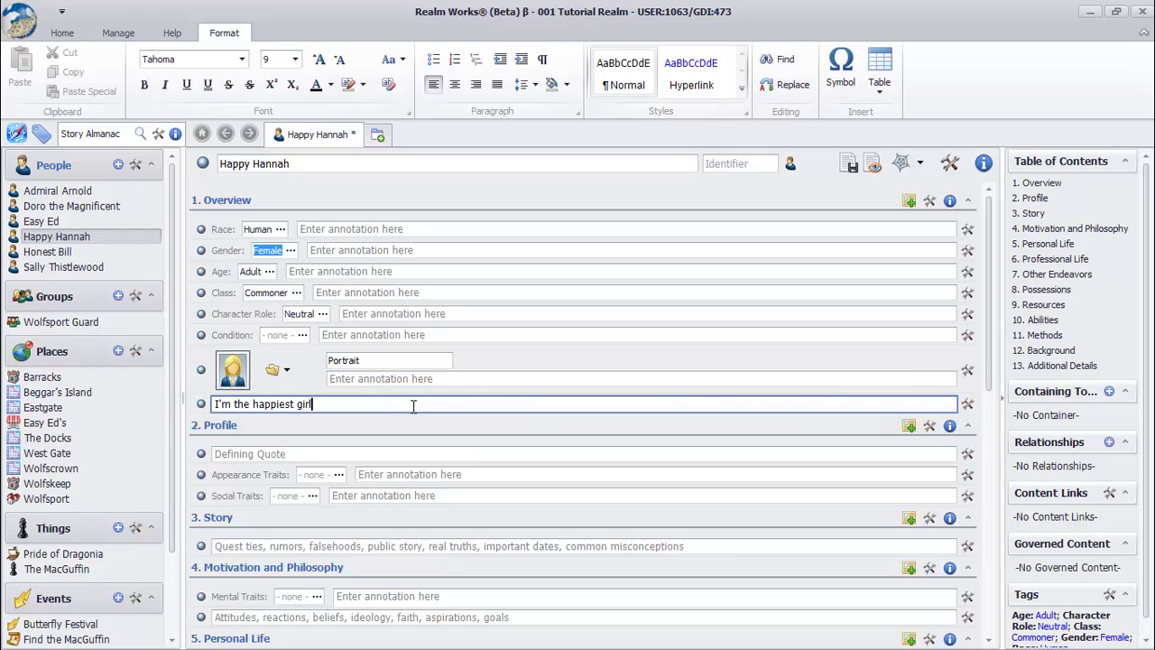
type(" in town.")
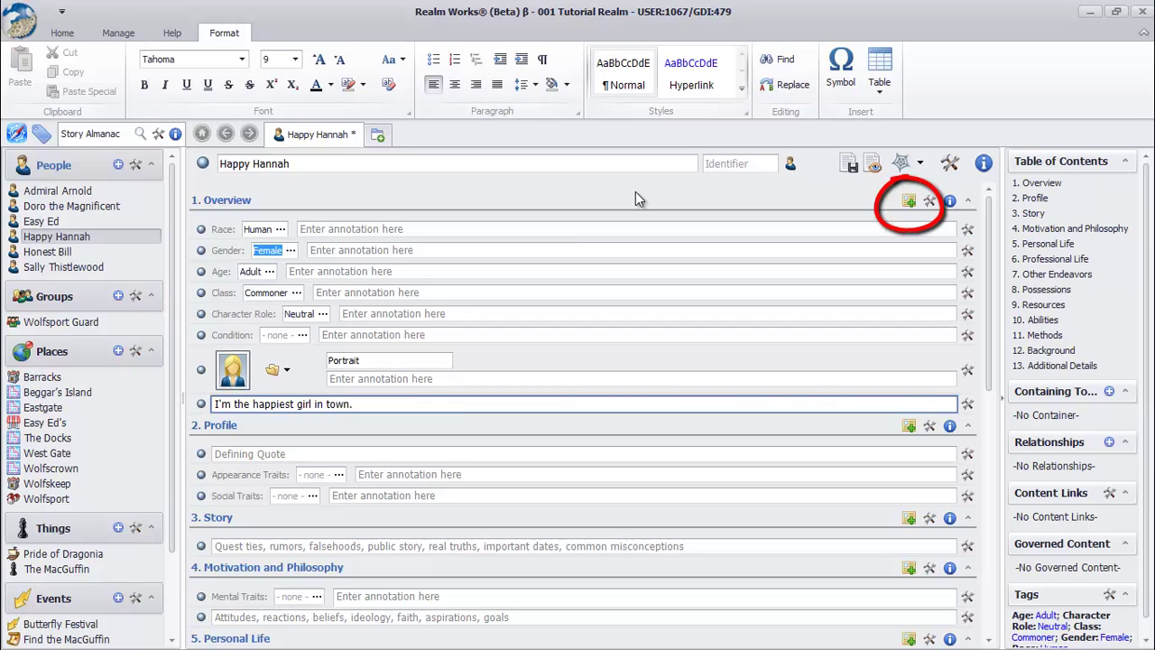
left_click(909, 201)
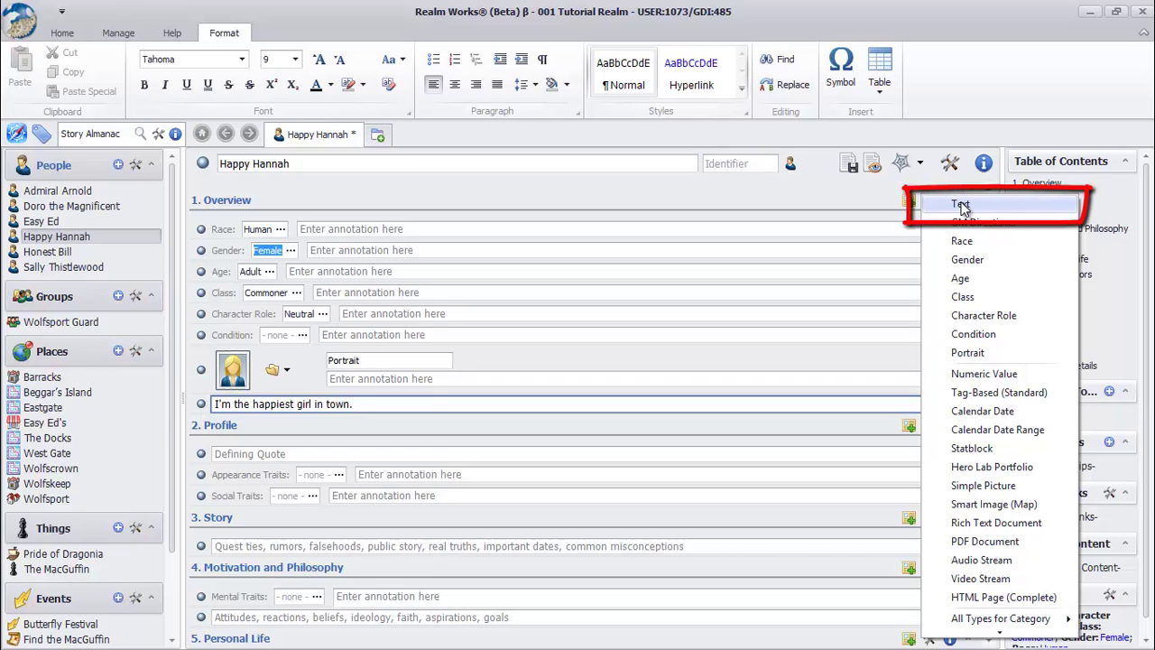
left_click(962, 207)
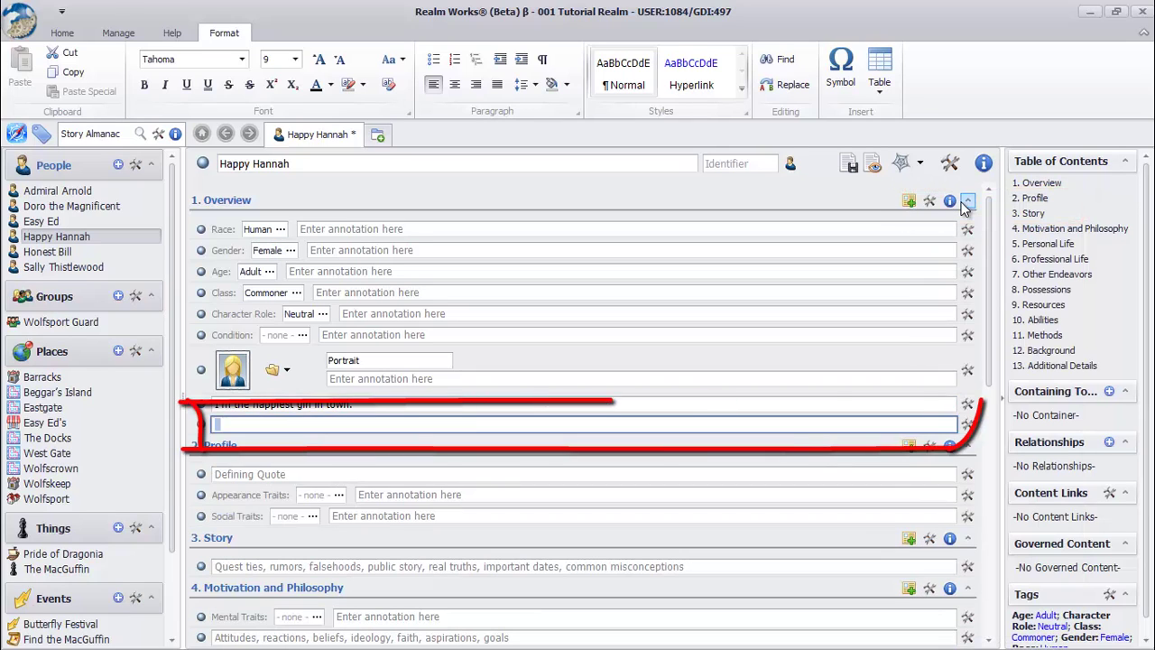
left_click(534, 419)
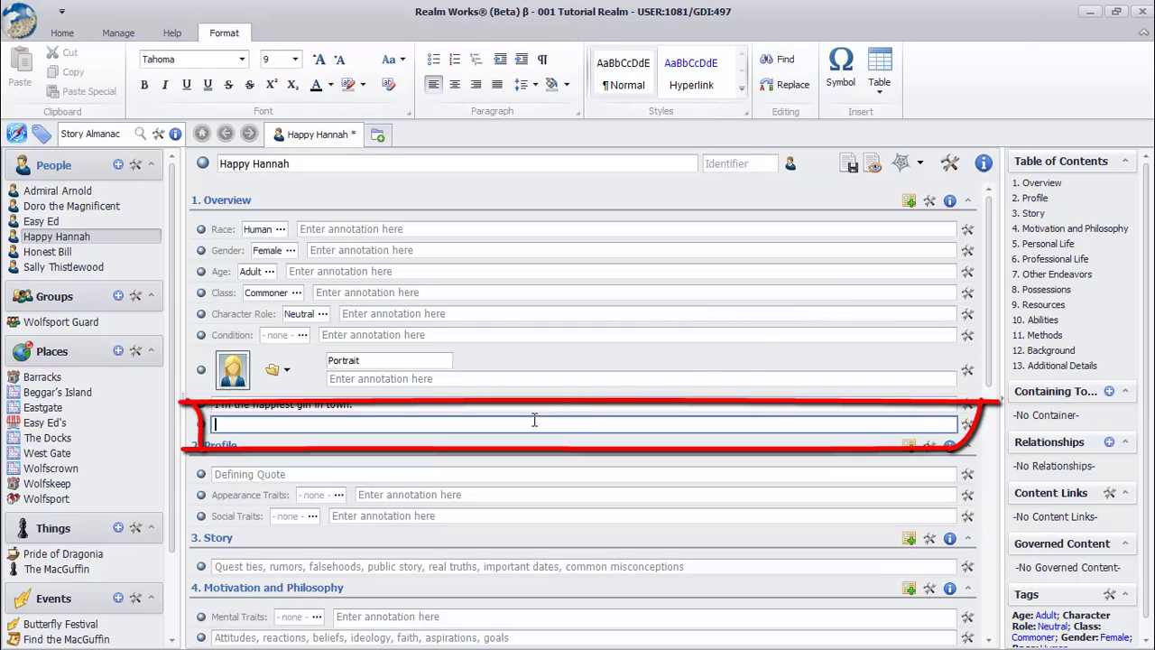
type("Some additional info")
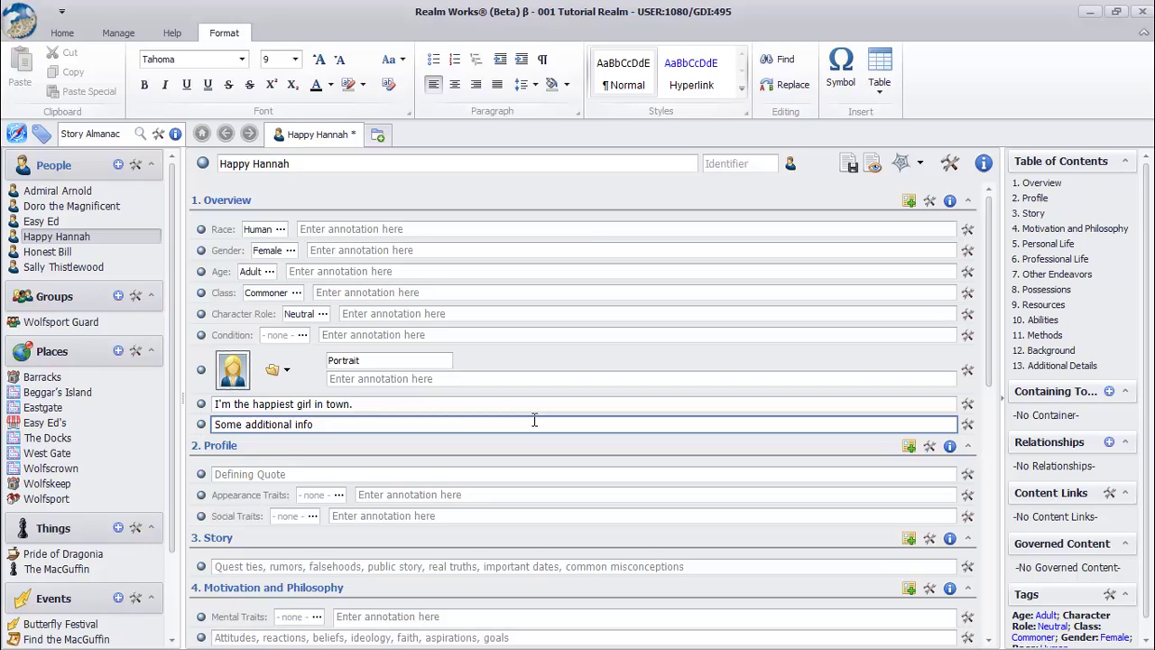
Save Happy Hannah read-only, briefly visit the realm home page, then return to her topic.
left_click(851, 163)
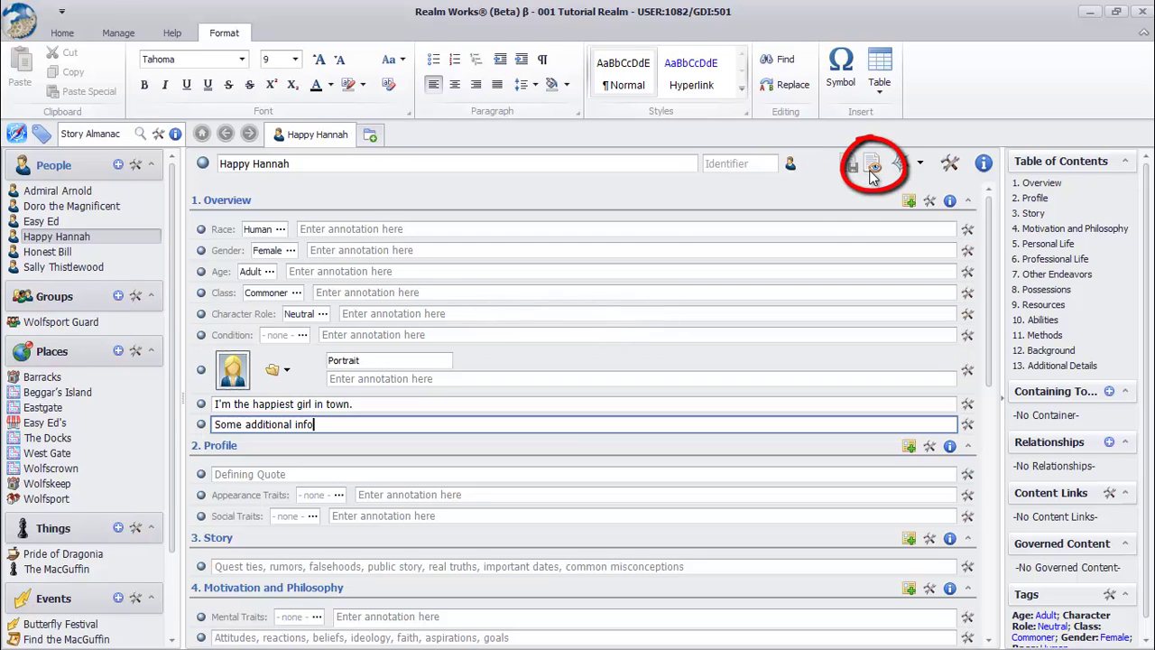
left_click(872, 168)
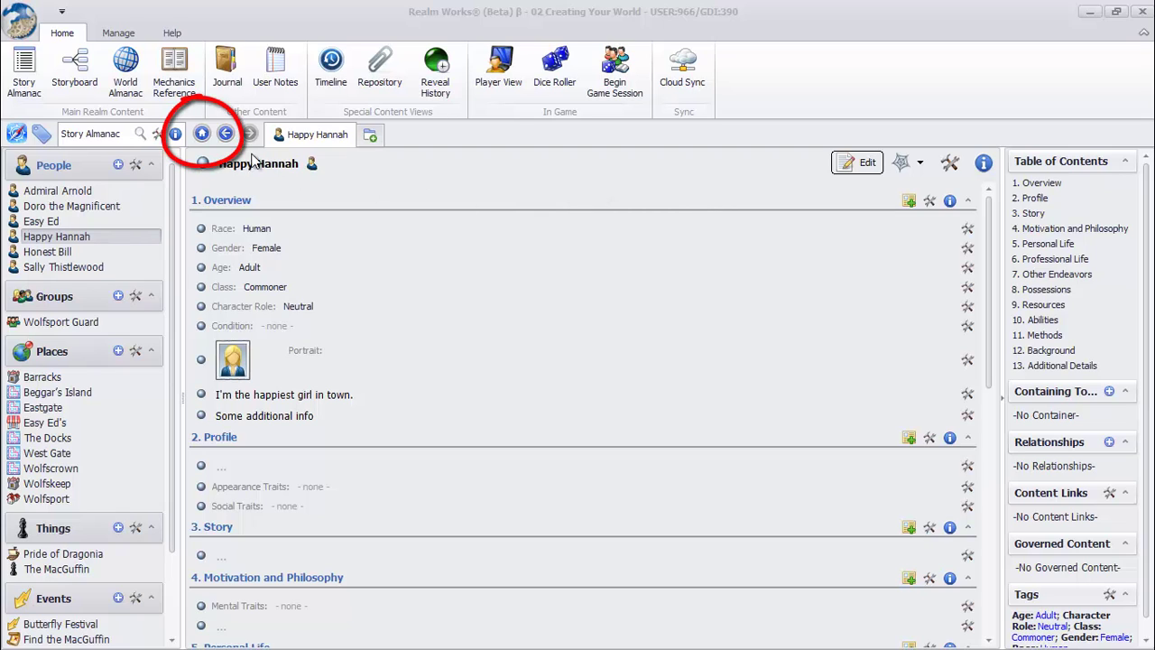
left_click(205, 138)
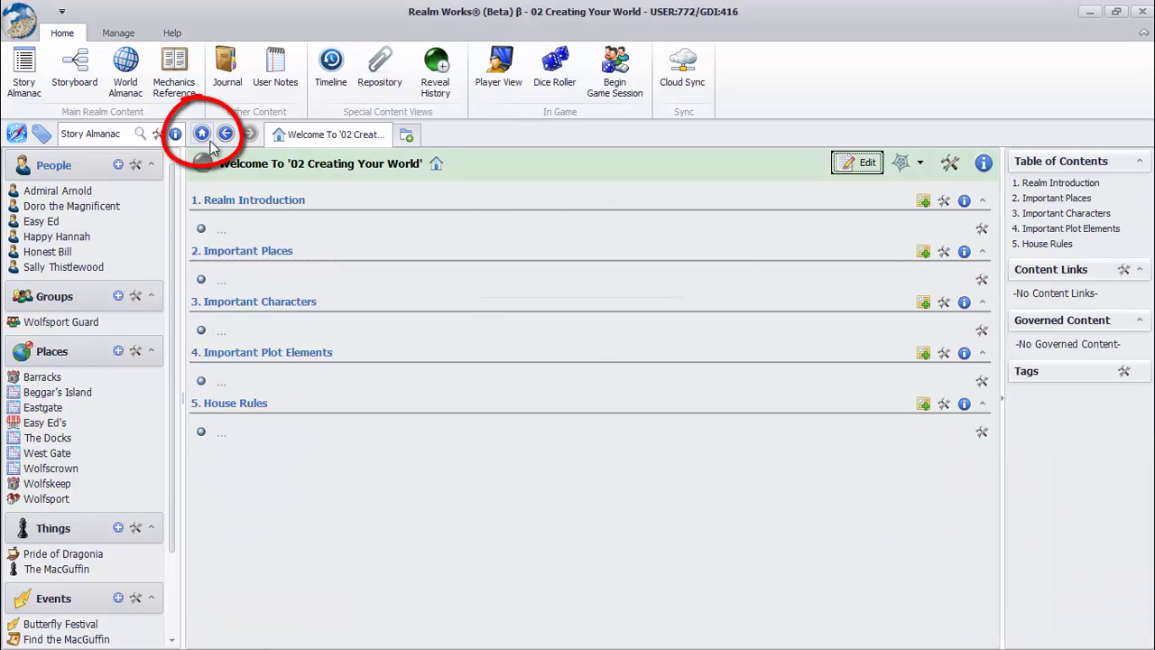
left_click(858, 162)
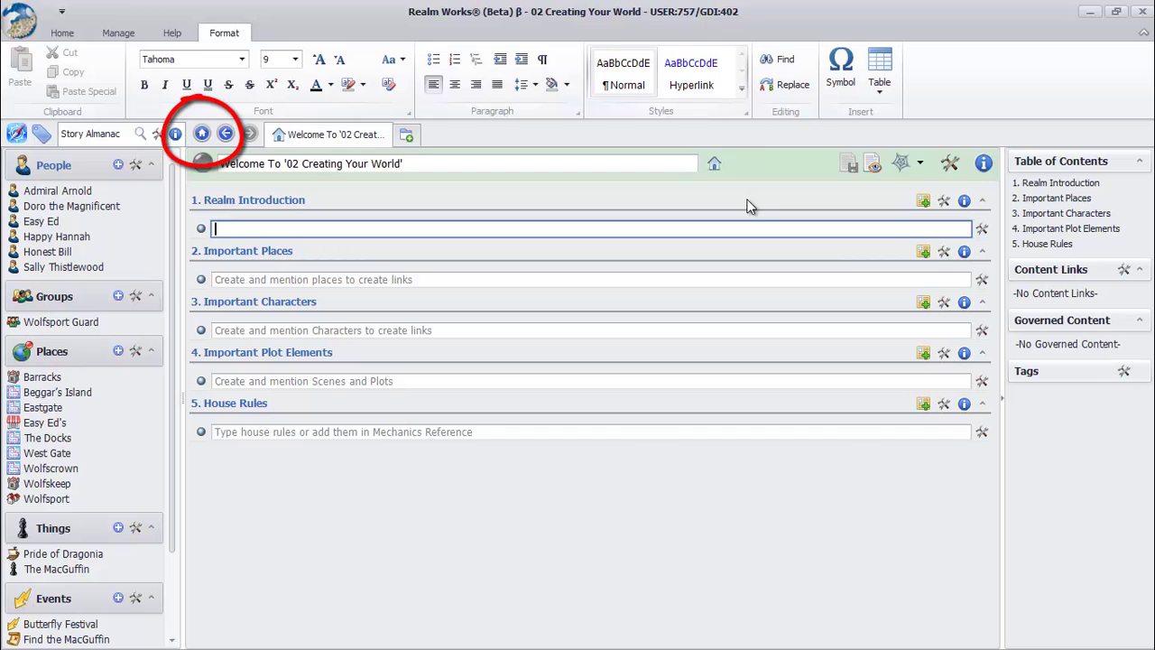
left_click(226, 135)
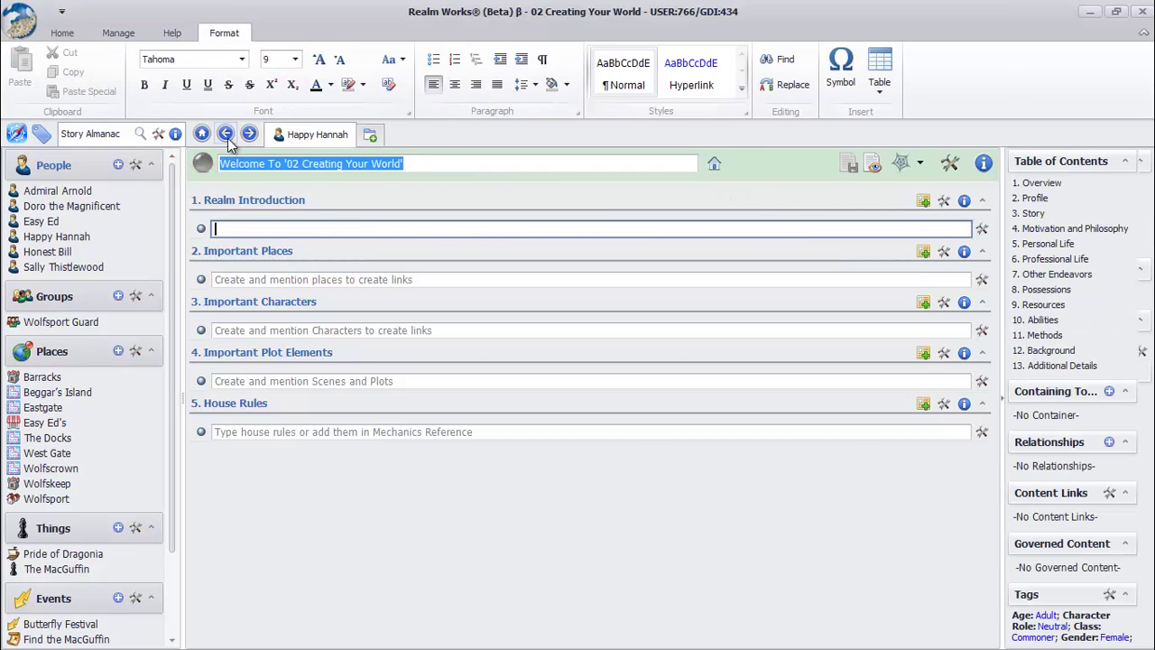
Re-enter edit mode, move the Portrait between Gender and Age, and put Profile above Overview.
left_click(951, 162)
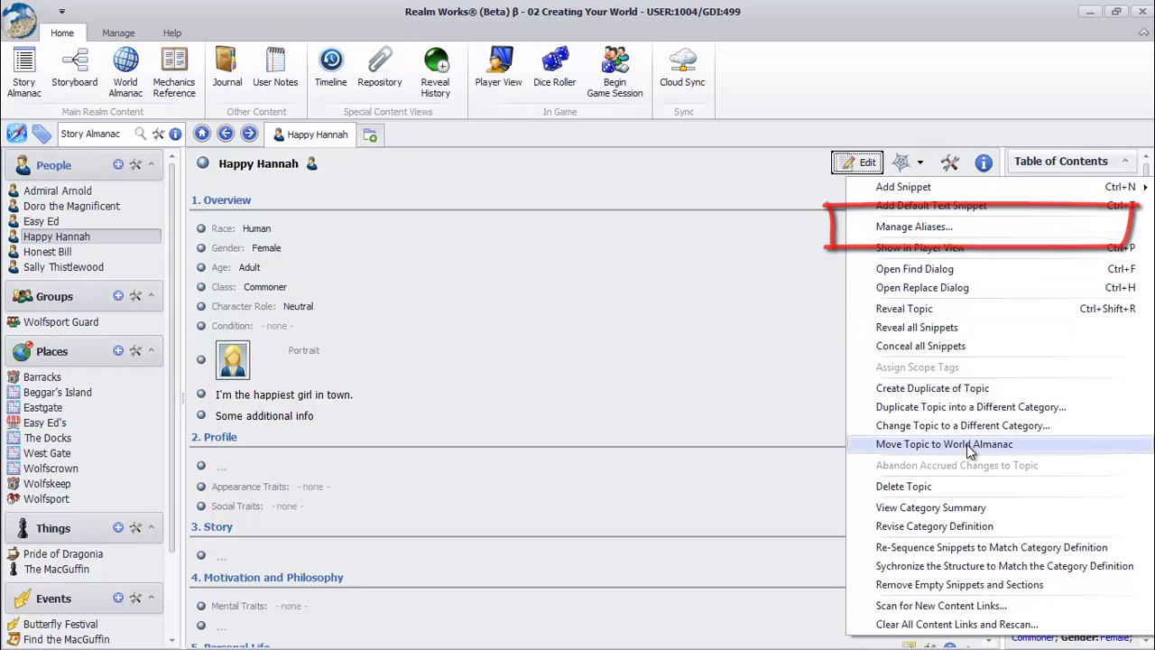
left_click(583, 392)
left_click(858, 162)
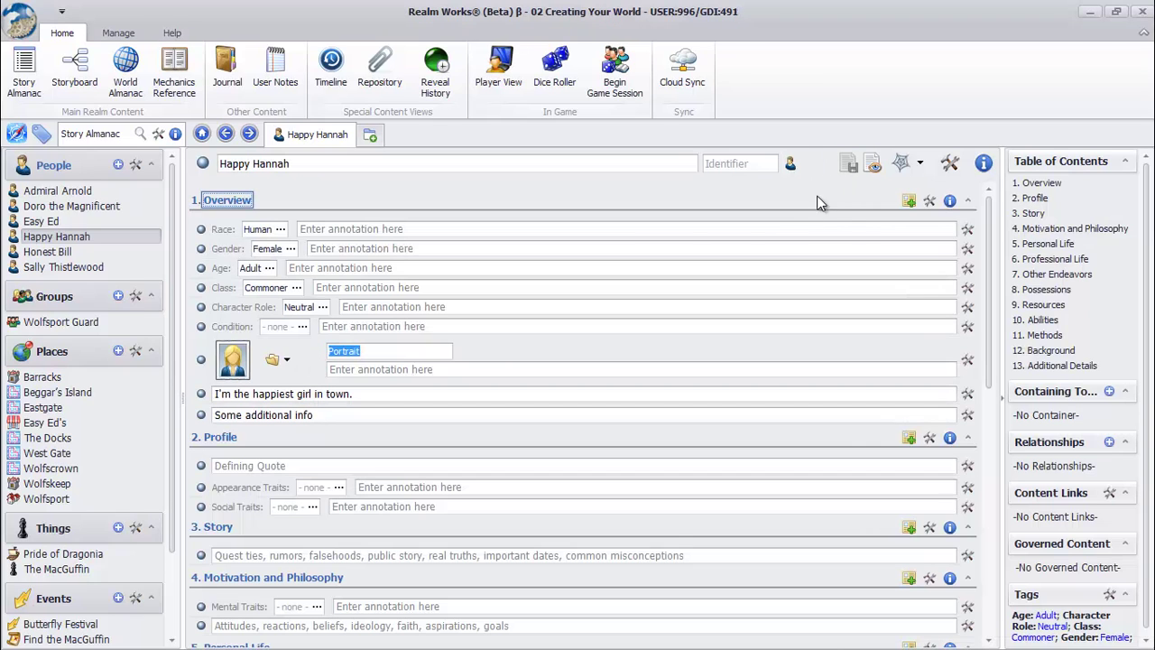
left_click_drag(201, 361, 203, 287)
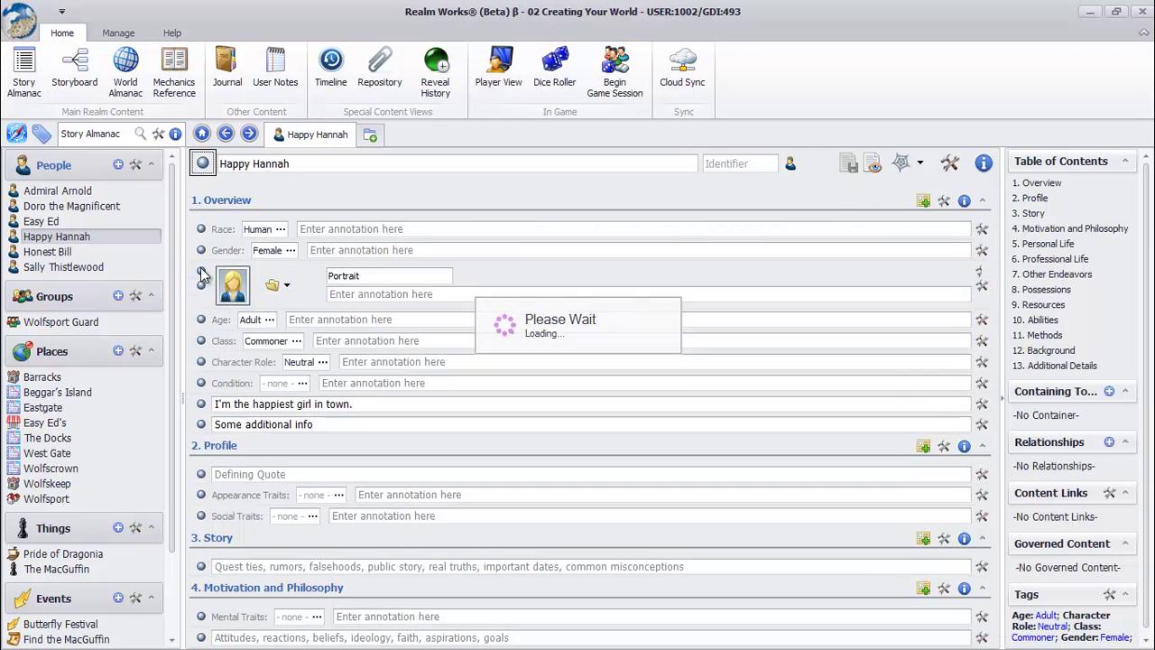
left_click_drag(201, 446, 207, 220)
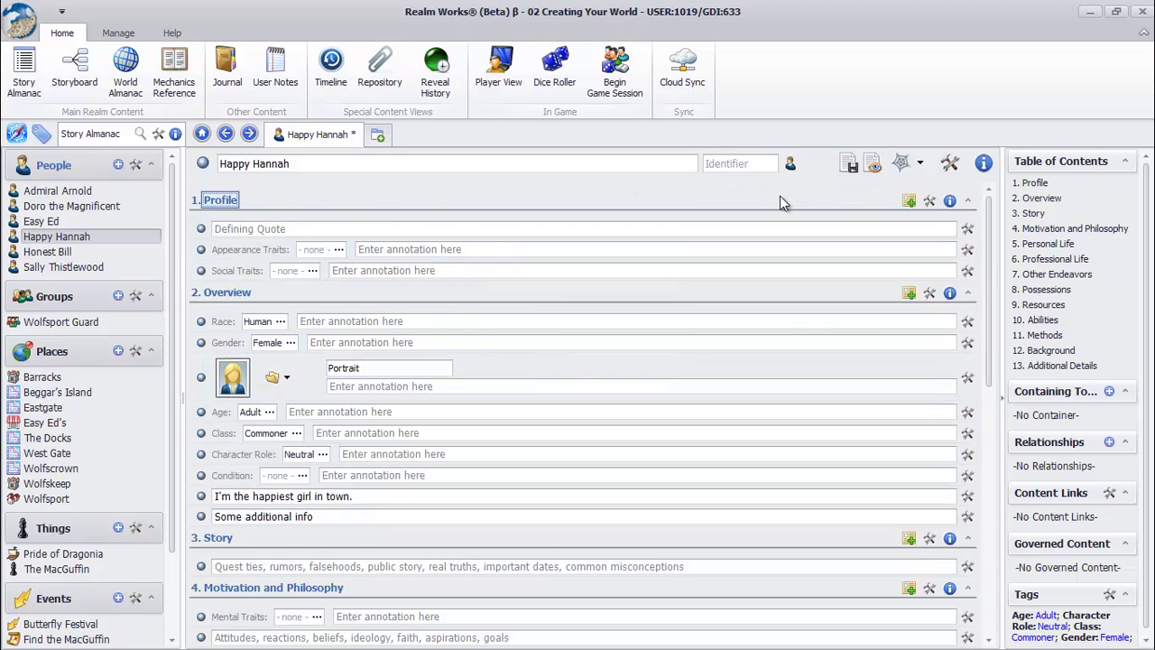
Add an empty GM Directions box to the Social Traits snippet in Profile.
left_click(968, 229)
mouse_move(955, 316)
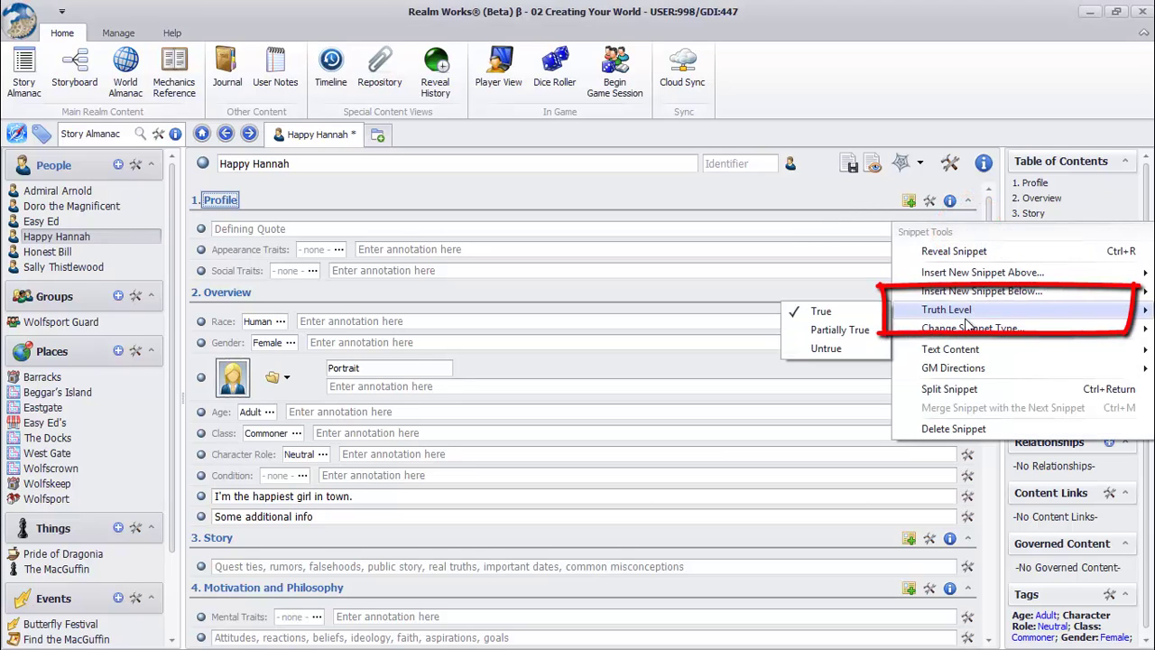
left_click(865, 346)
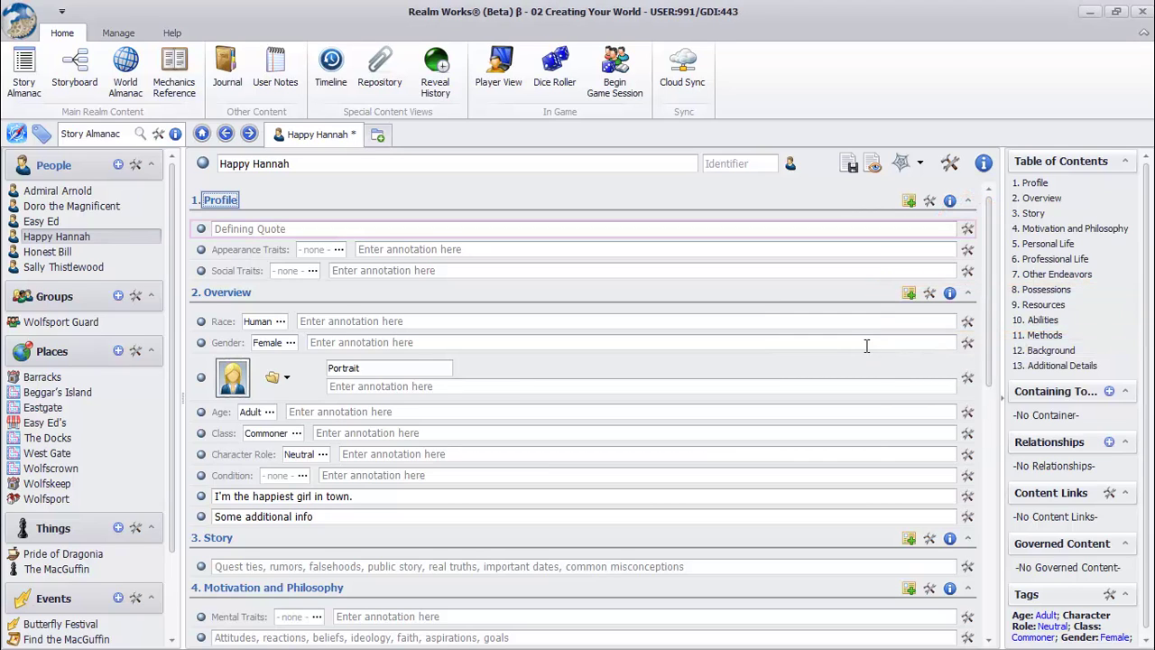
left_click(968, 271)
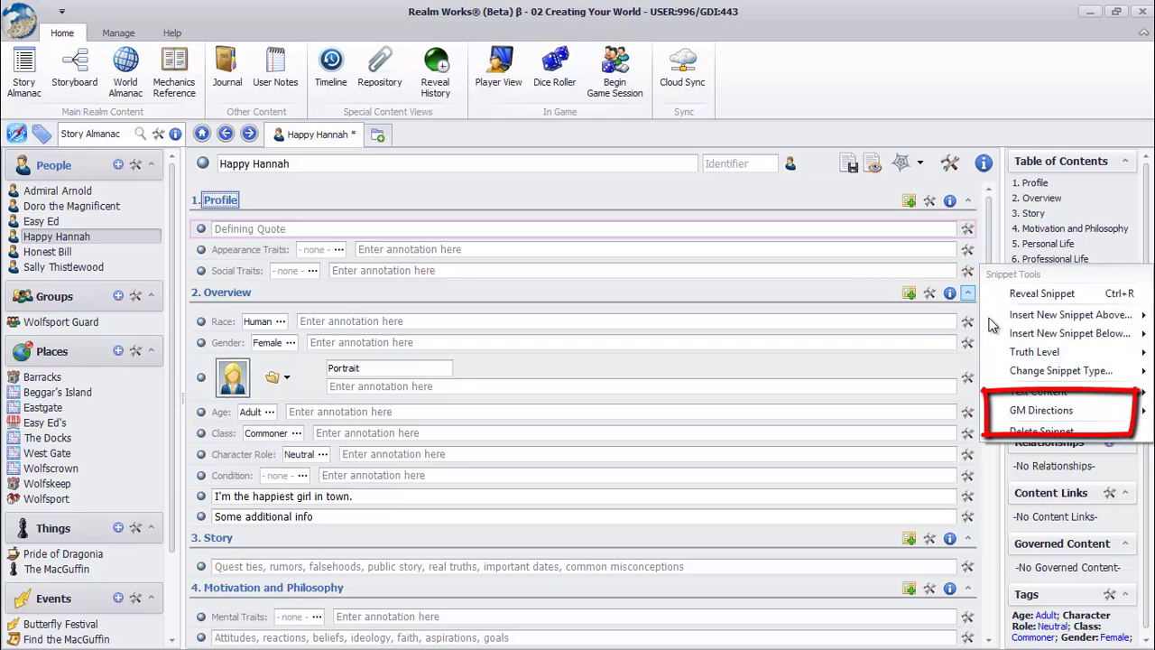
mouse_move(1034, 408)
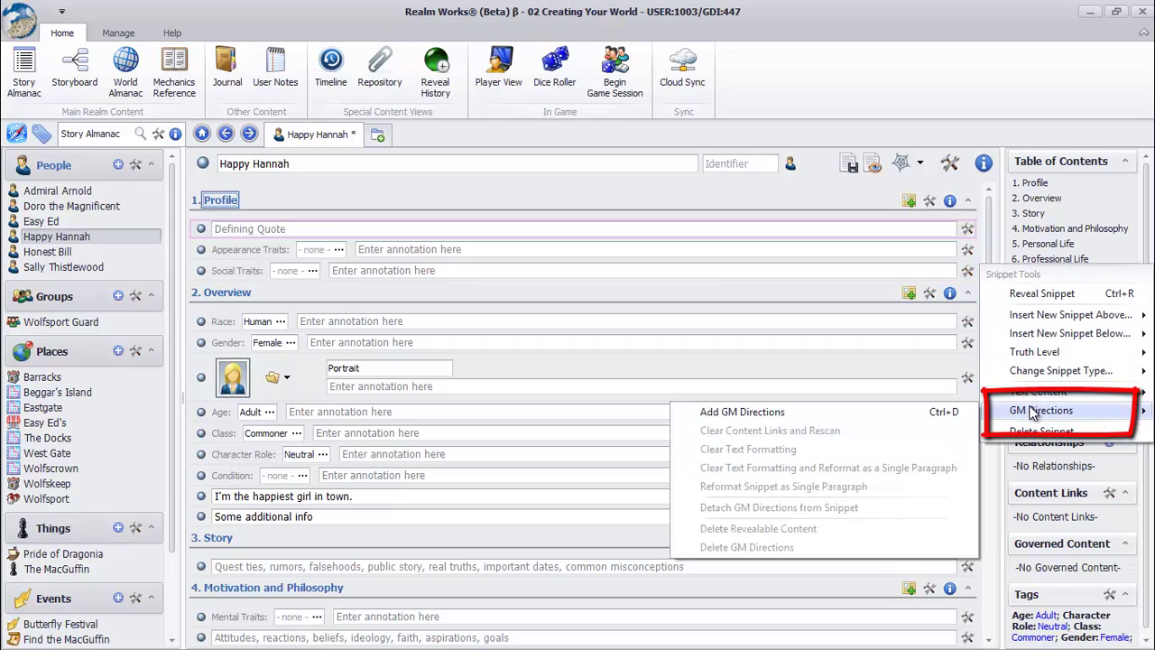
left_click(931, 409)
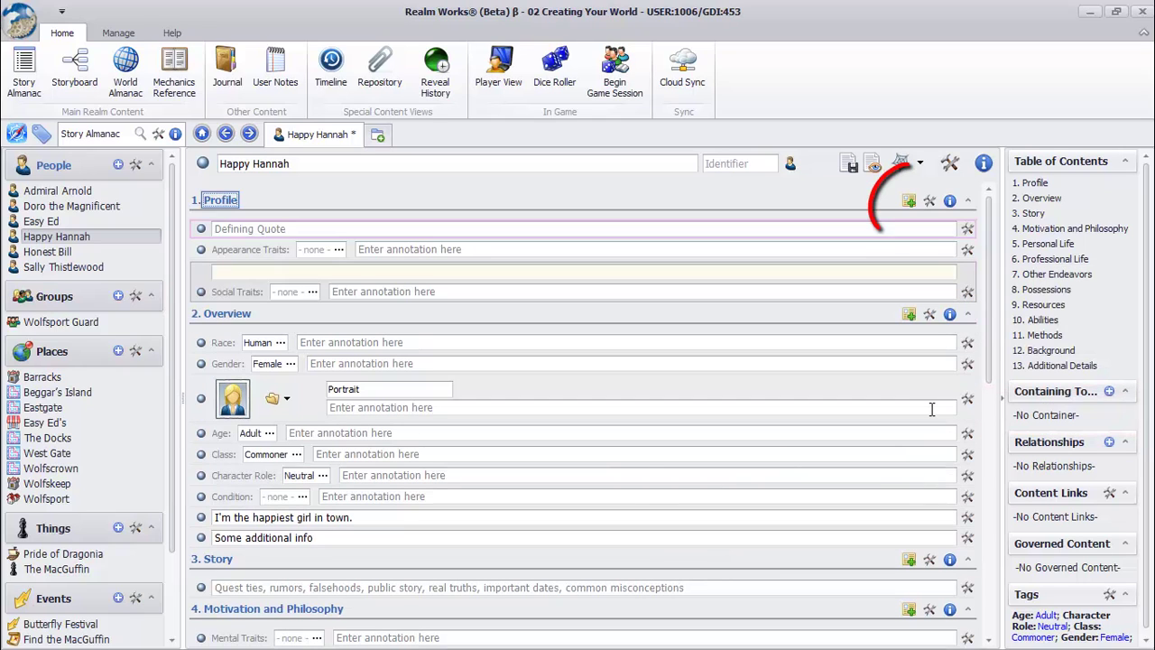
Enter 'DC 15 Sense motive' as GM directions and 'Remember the funny accent' in a new Profile text snippet.
left_click(909, 200)
left_click(948, 204)
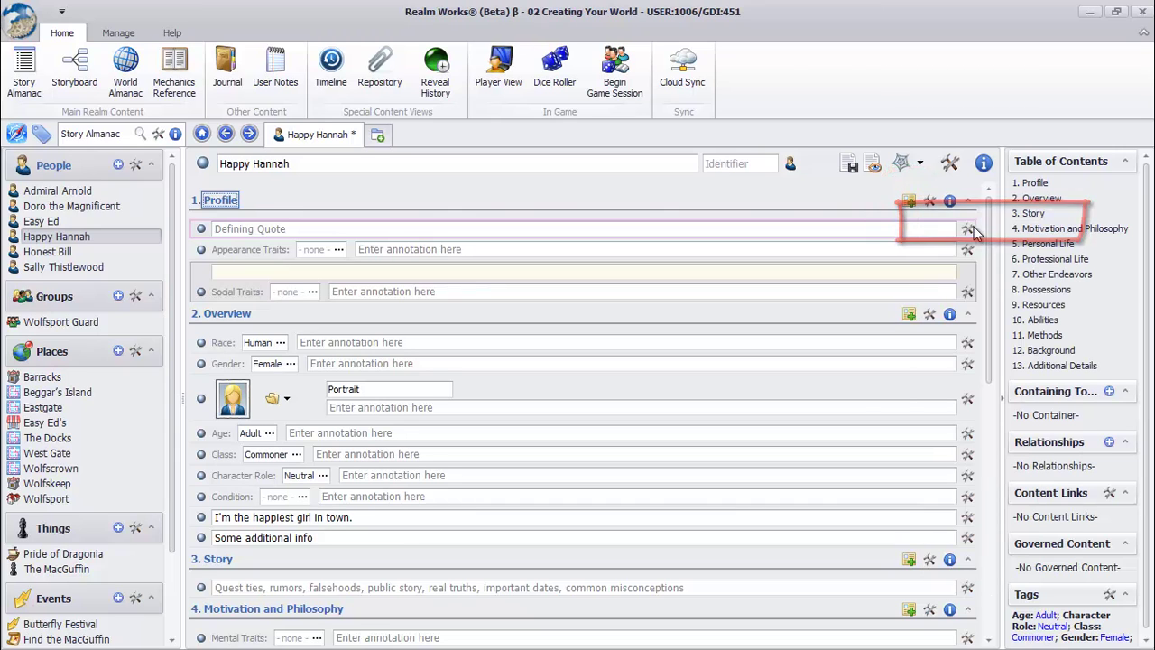
left_click(849, 198)
left_click(246, 272)
type("DC 15 Sense motive")
key("Tab")
type("Remember the funny accent")
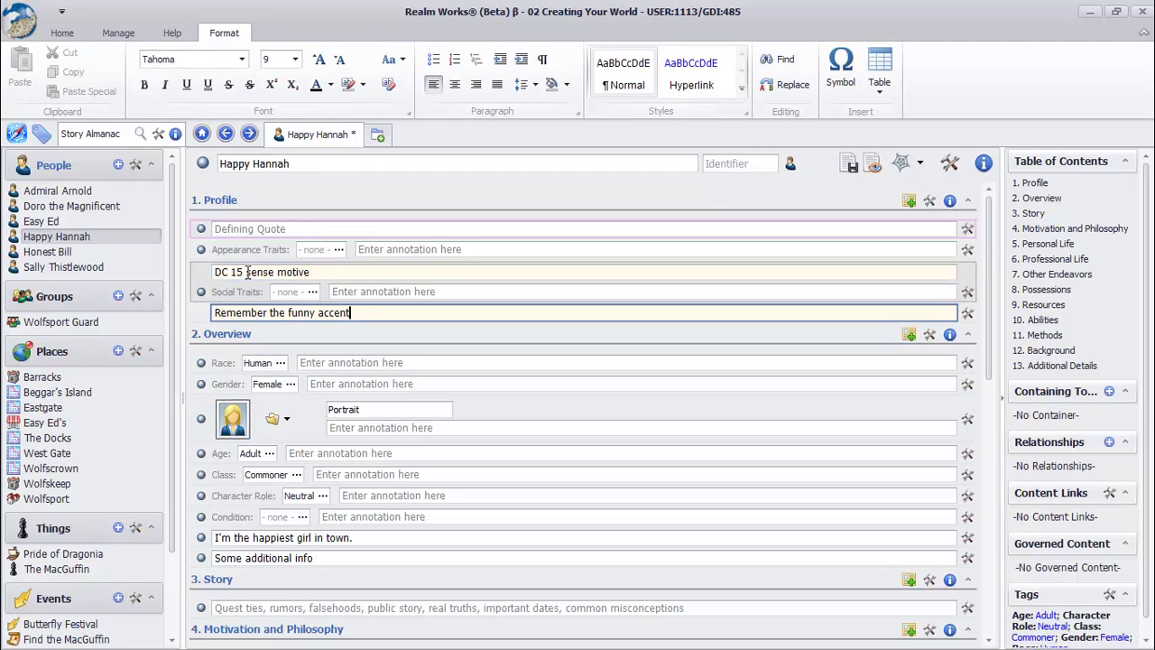